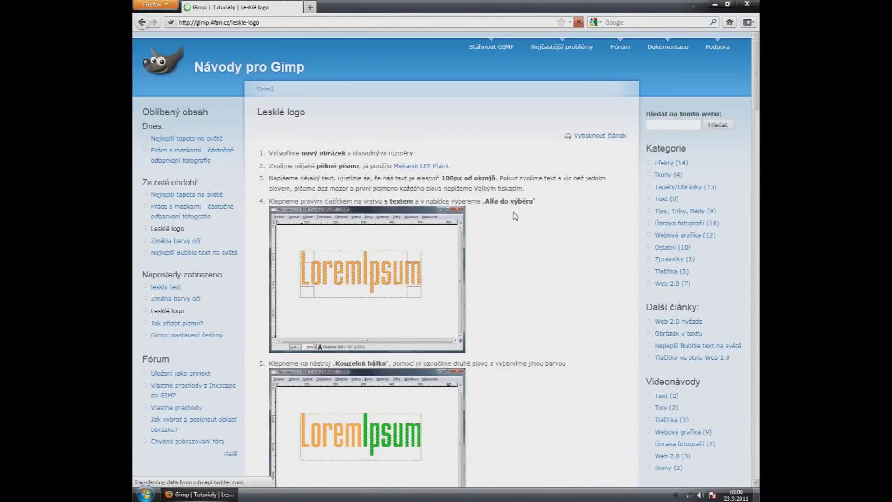
Minimize the Firefox logo tutorial and launch GIMP 2 from the Start menu.
left_click(200, 494)
left_click(146, 494)
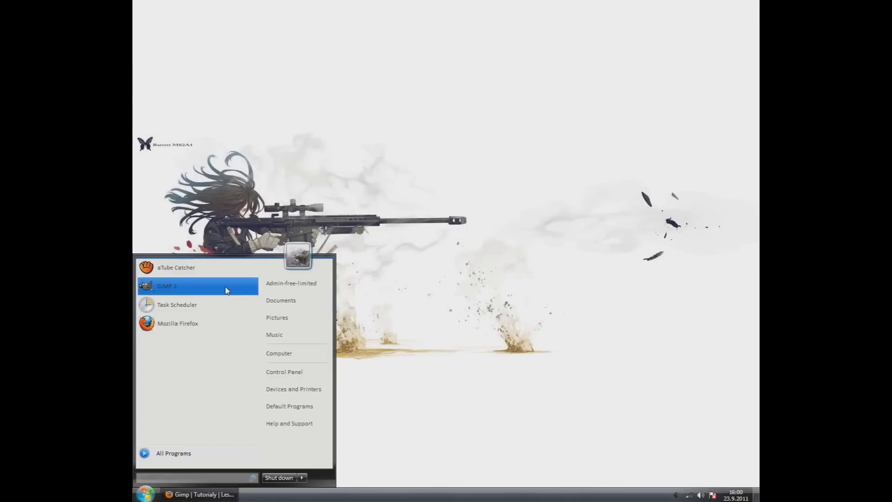
left_click(227, 286)
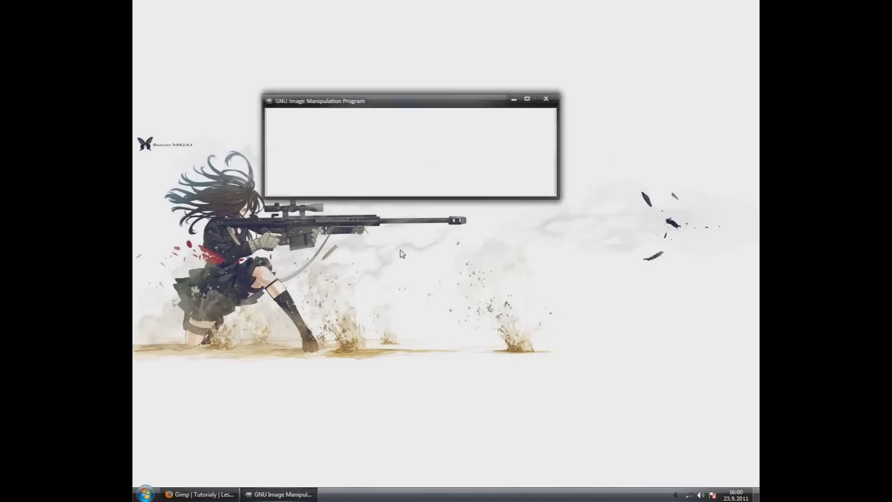
Create a 640×400 image holding a 'LoremImpsum' text layer enlarged to 64 px.
left_click(278, 113)
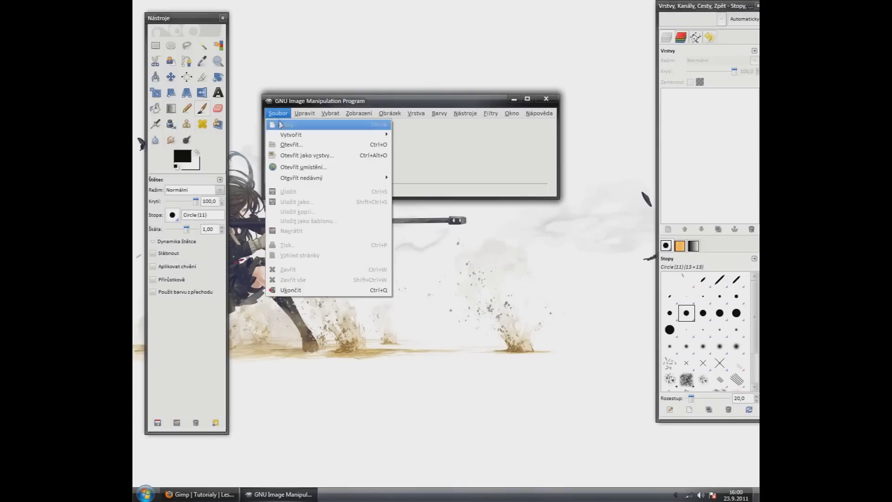
left_click(327, 194)
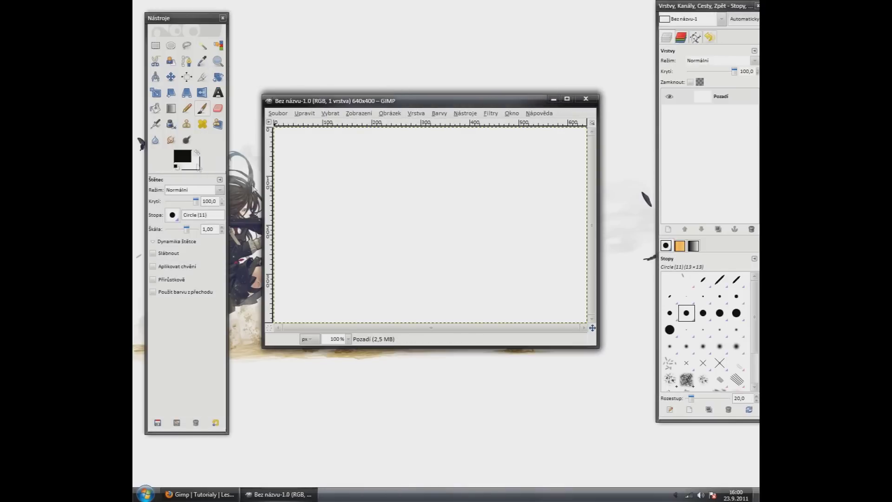
left_click(218, 92)
mouse_move(312, 185)
left_mouse_down()
mouse_move(430, 229)
mouse_move(541, 292)
left_mouse_up()
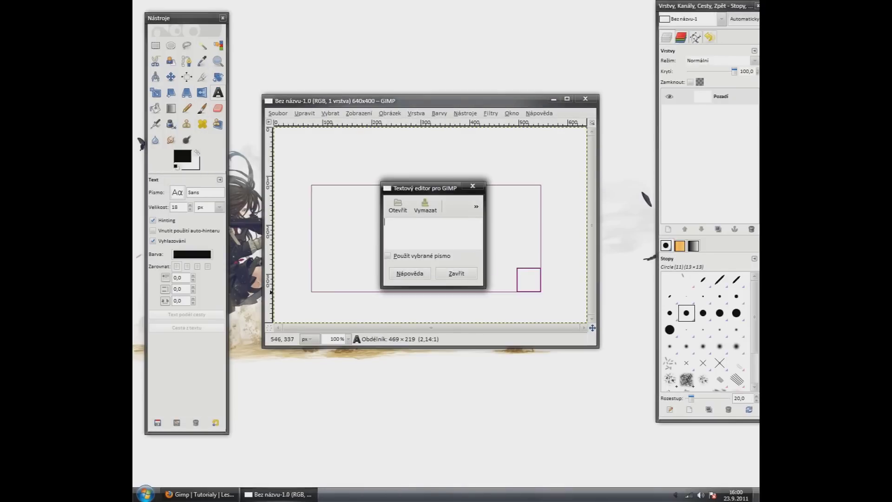
type("Loreml")
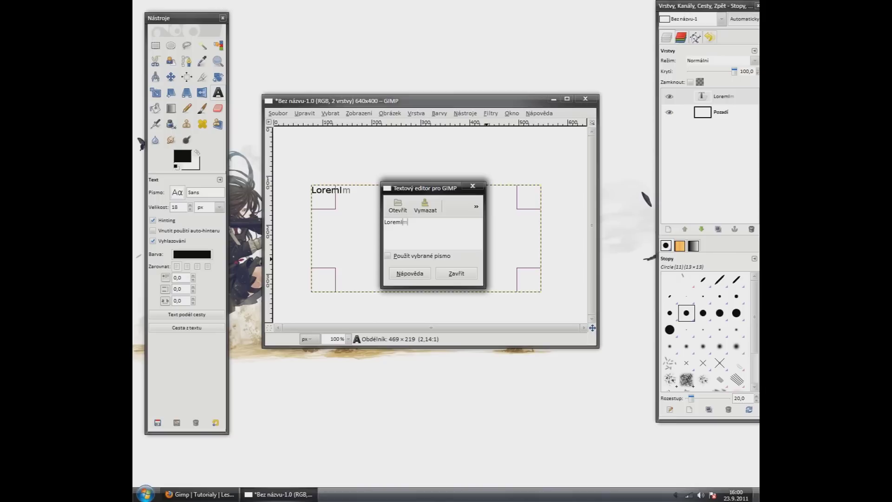
left_click(457, 274)
left_click(190, 206)
left_click(190, 206)
left_click(190, 205)
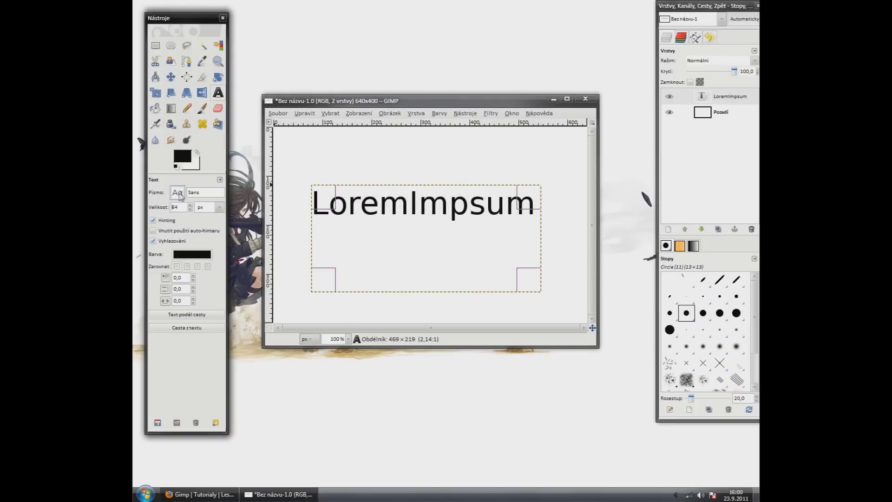
Change the text font to Mekanik LET Thin and raise its size to about 168.
left_click(181, 195)
scroll(196, 229, "down", 2)
scroll(196, 229, "down", 2)
scroll(196, 229, "down", 2)
scroll(196, 229, "up", 2)
scroll(196, 229, "up", 2)
scroll(195, 227, "up", 2)
scroll(195, 226, "up", 2)
scroll(195, 226, "up", 3)
scroll(195, 226, "up", 3)
scroll(196, 227, "up", 3)
scroll(196, 226, "up", 2)
scroll(195, 227, "up", 2)
scroll(196, 227, "up", 2)
scroll(195, 226, "up", 2)
scroll(213, 237, "up", 2)
scroll(213, 237, "up", 2)
scroll(220, 258, "up", 2)
scroll(219, 258, "up", 2)
scroll(220, 258, "up", 2)
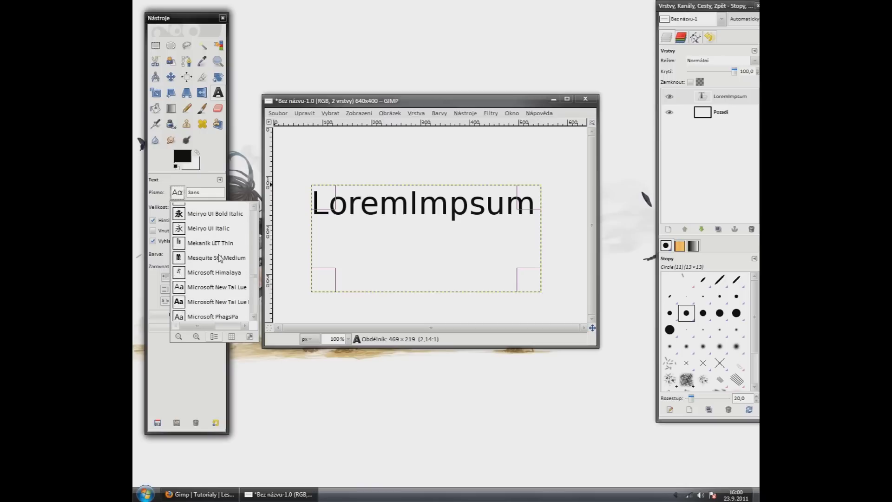
left_click(220, 243)
left_click_drag(191, 205, 190, 205)
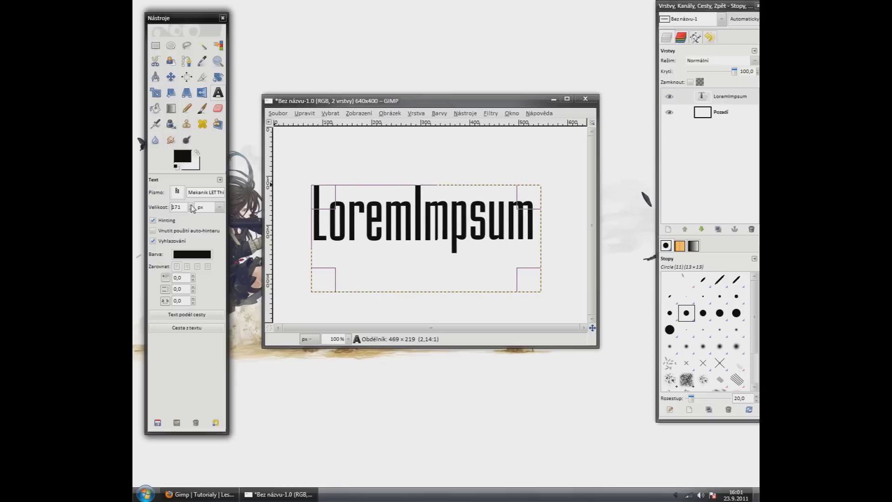
scroll(190, 206, "down", 3)
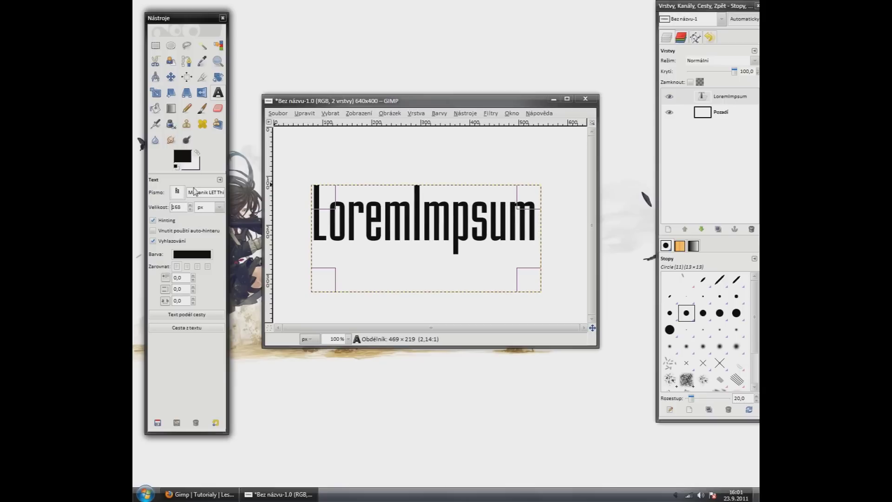
Fuzzy-select the L, o and r letters of Lorem together.
left_click(202, 48)
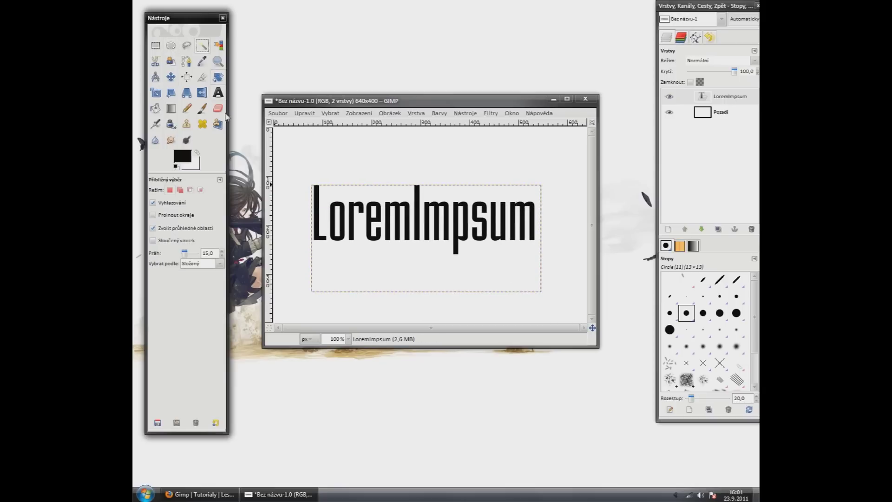
left_click(318, 218)
left_click(343, 218)
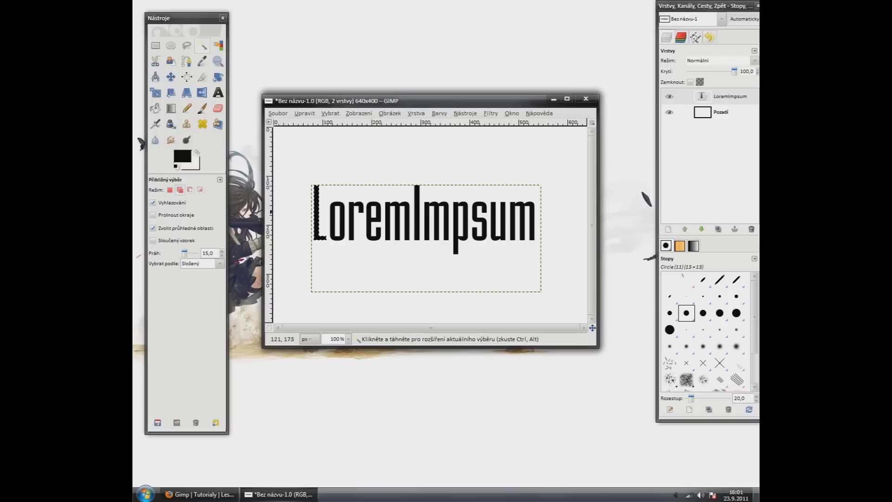
left_click(355, 219)
Set the foreground colour to orange ffc149.
left_click(182, 156)
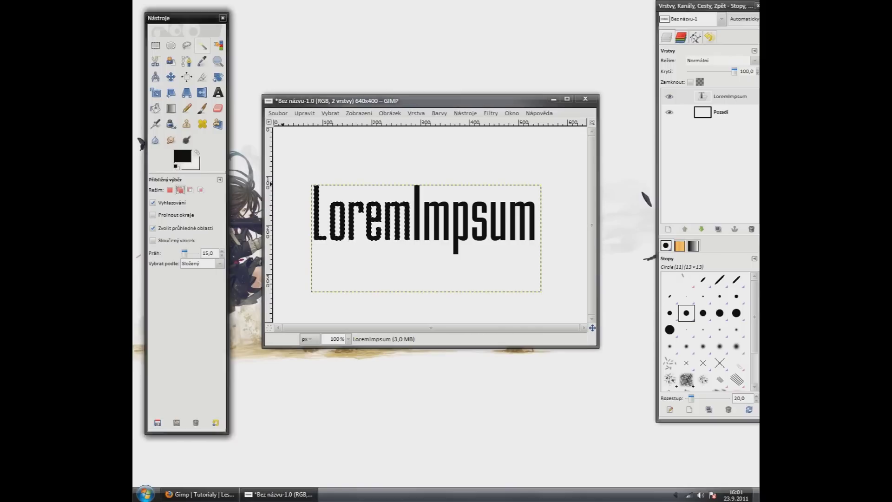
left_click(251, 128)
left_click_drag(243, 115, 266, 79)
left_click(323, 179)
Bucket-fill the Lorem letters orange, then fuzzy-select the I of Impsum.
left_click(155, 108)
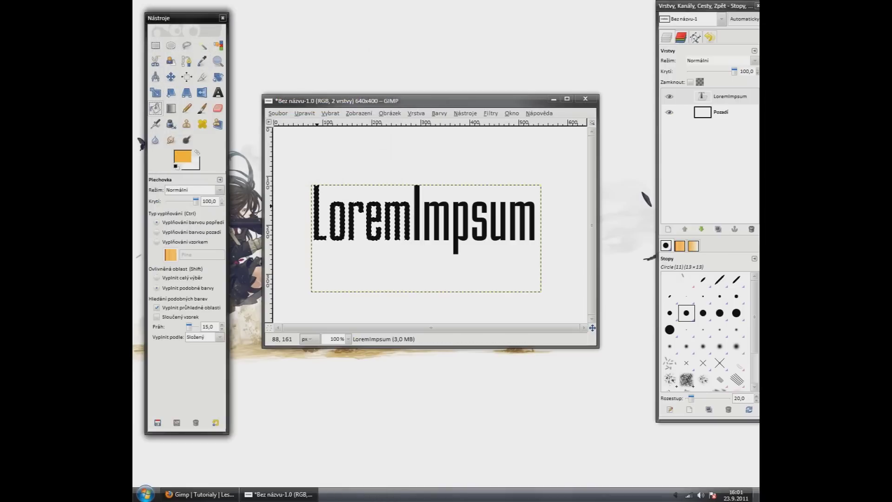
left_click(318, 206)
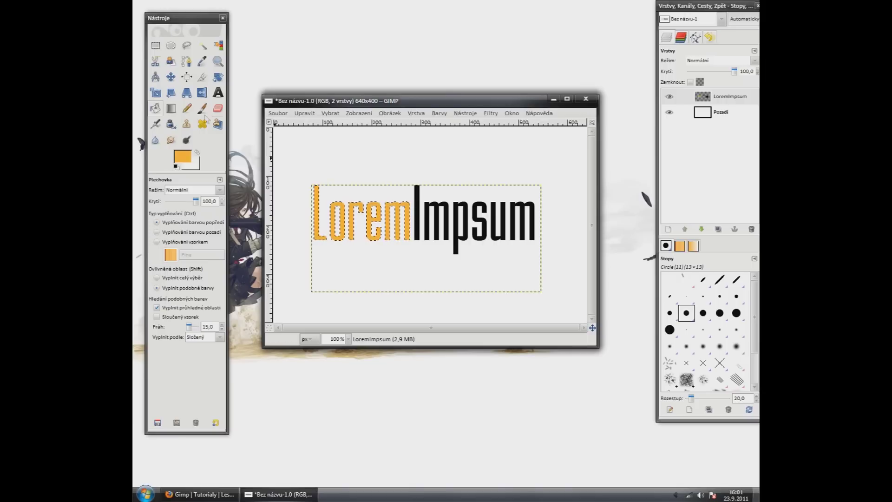
left_click(204, 47)
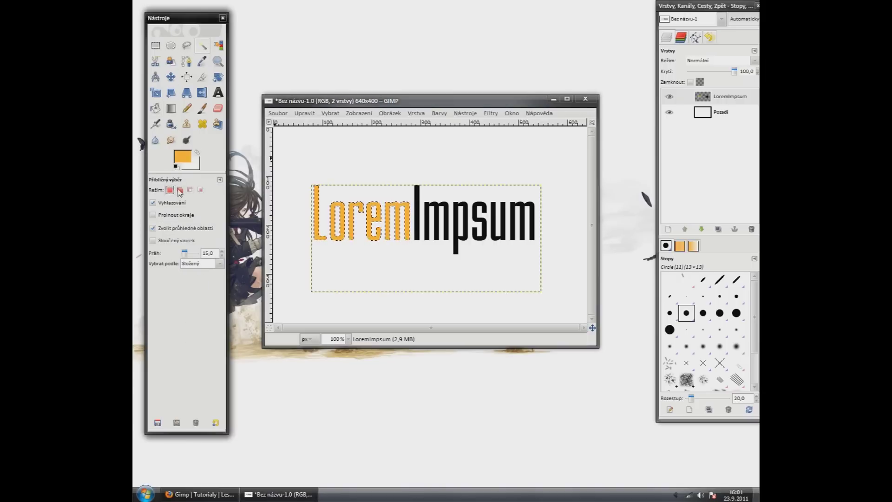
left_click(418, 207)
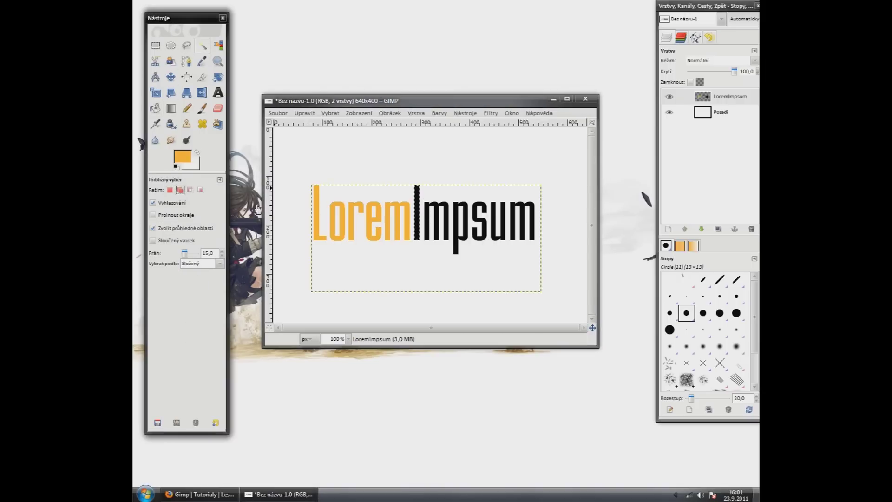
Add the m to the Impsum selection and bucket-fill it green 51ff34.
left_click(453, 210)
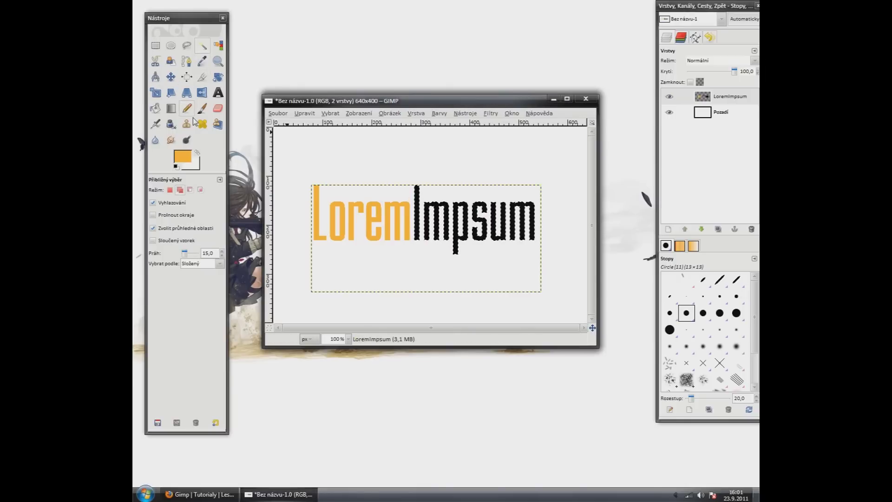
left_click(187, 157)
mouse_move(226, 95)
left_mouse_down()
mouse_move(217, 37)
mouse_move(209, 32)
left_mouse_up()
left_click(299, 153)
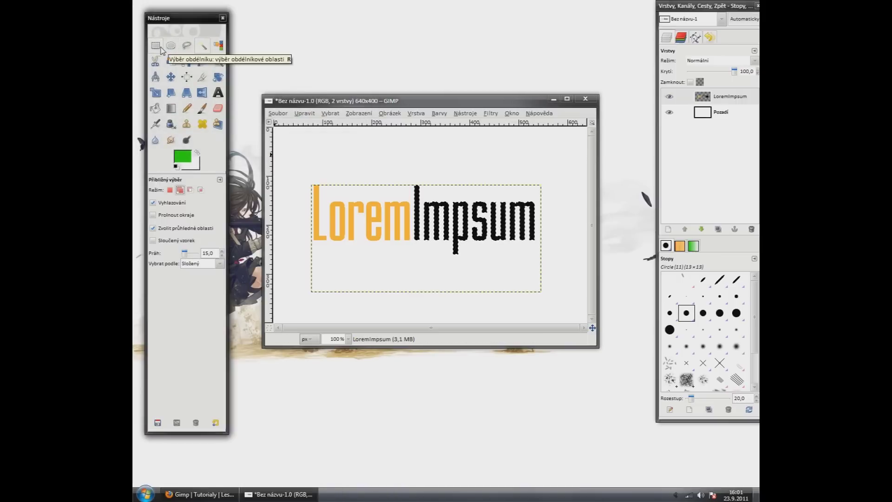
left_click(156, 109)
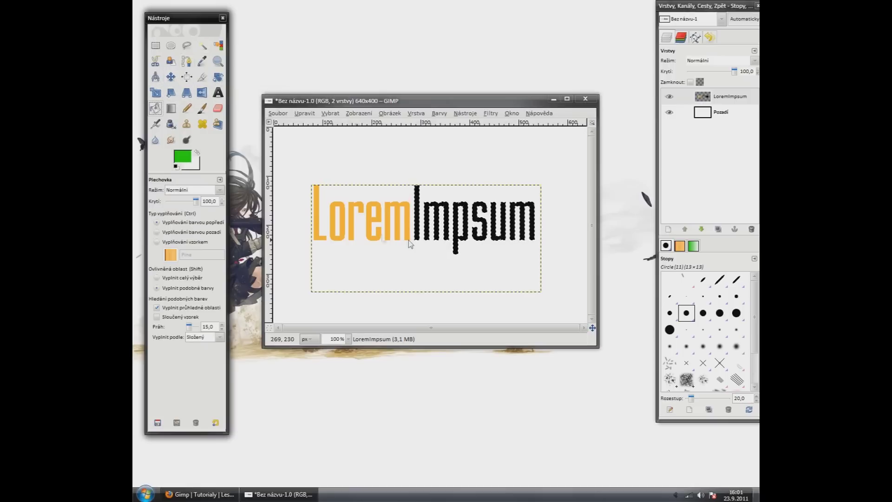
left_click(418, 218)
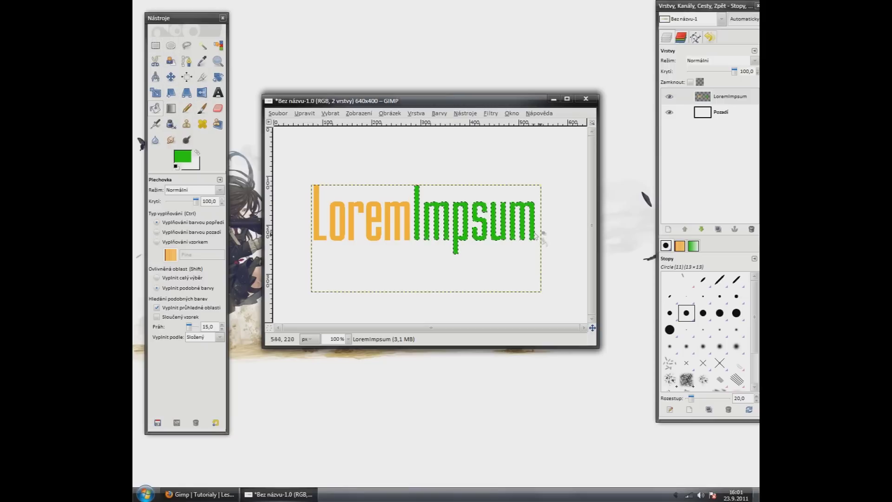
right_click(720, 99)
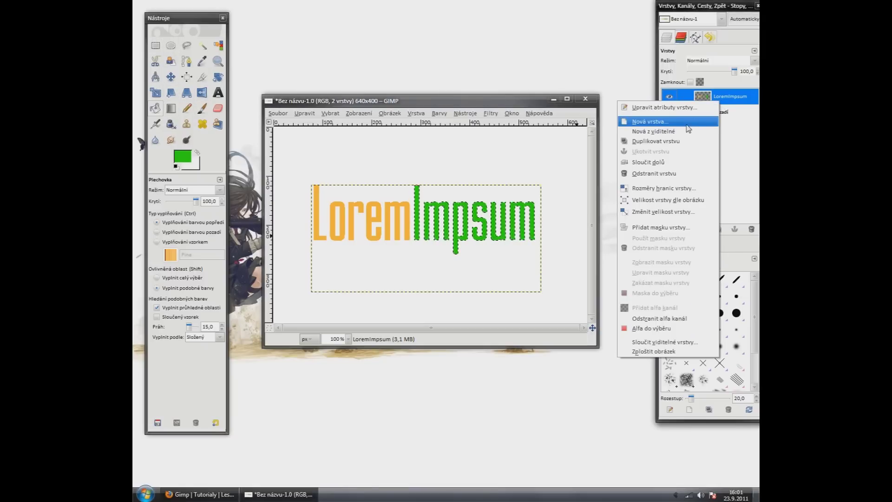
Add an empty layer, fuzzy-select all text letters, and reactivate the new layer.
left_click(647, 119)
left_click(243, 192)
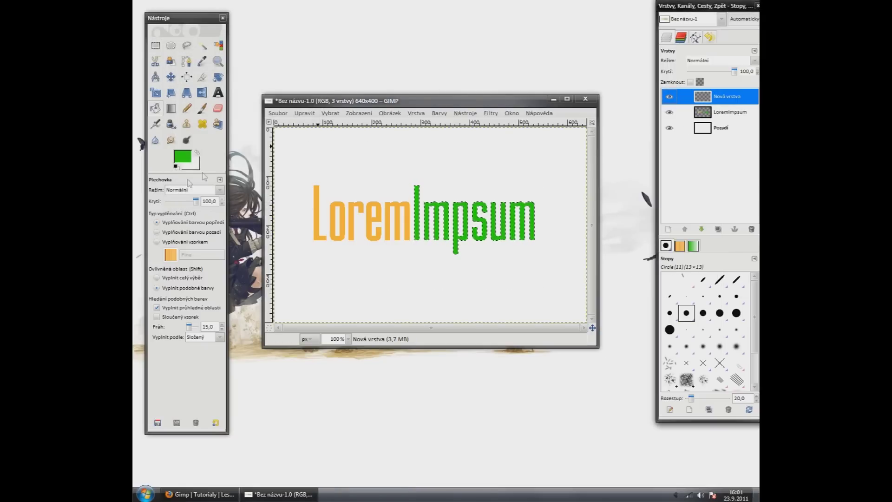
left_click(683, 116)
left_click(202, 45)
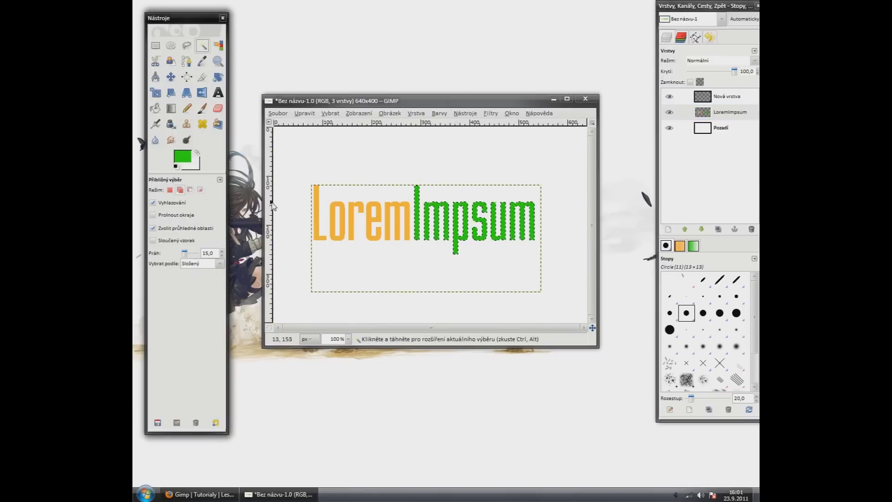
left_click(319, 227)
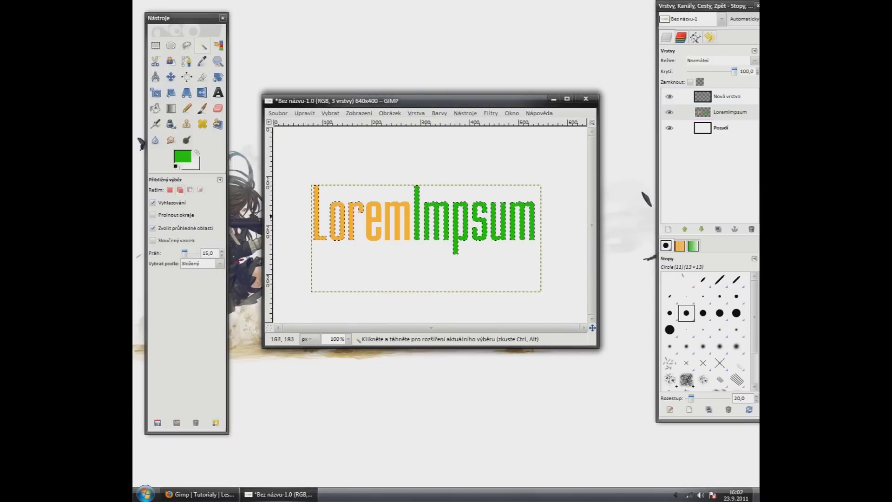
left_click(372, 219)
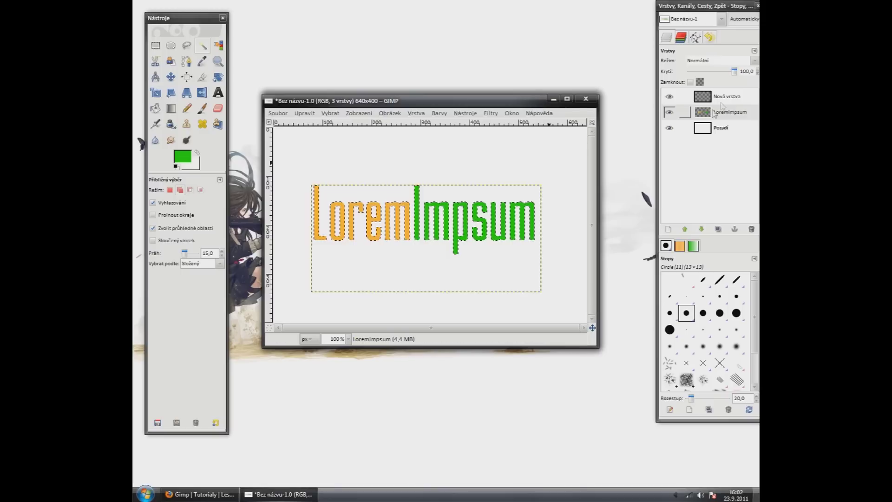
left_click(728, 96)
left_click(330, 113)
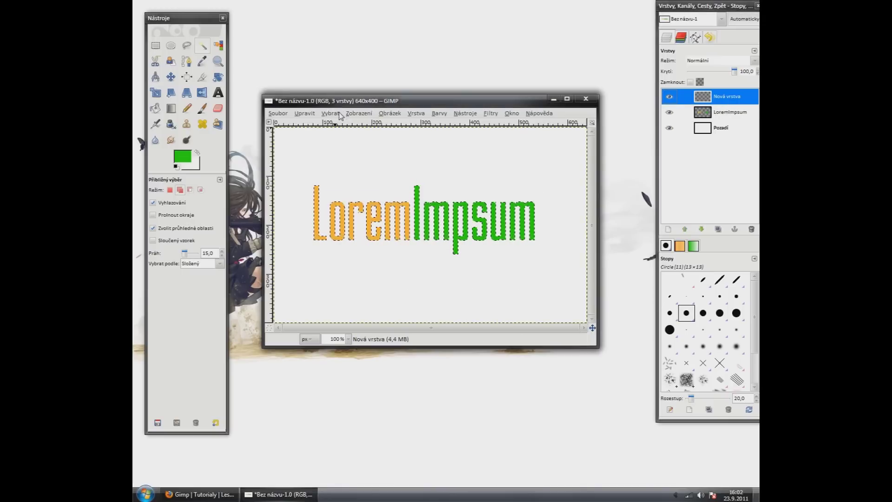
Grow the letter selection outward by 18 pixels.
left_click(343, 240)
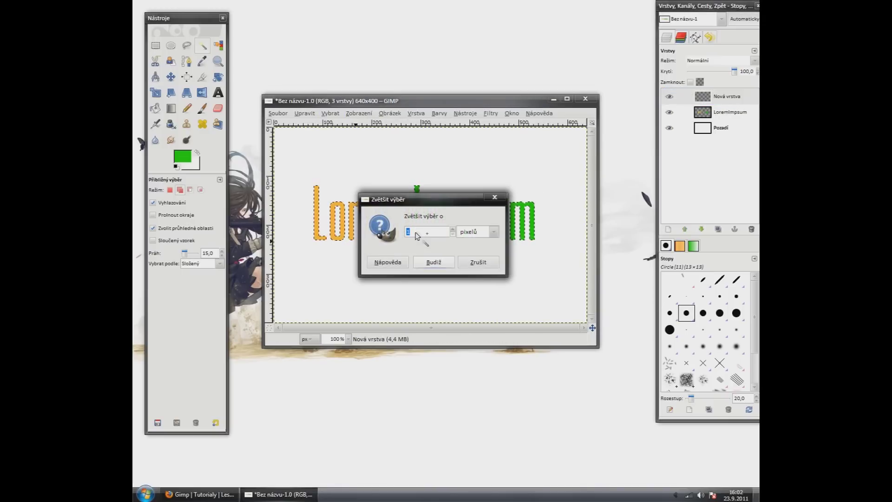
key("BackSpace")
type("8")
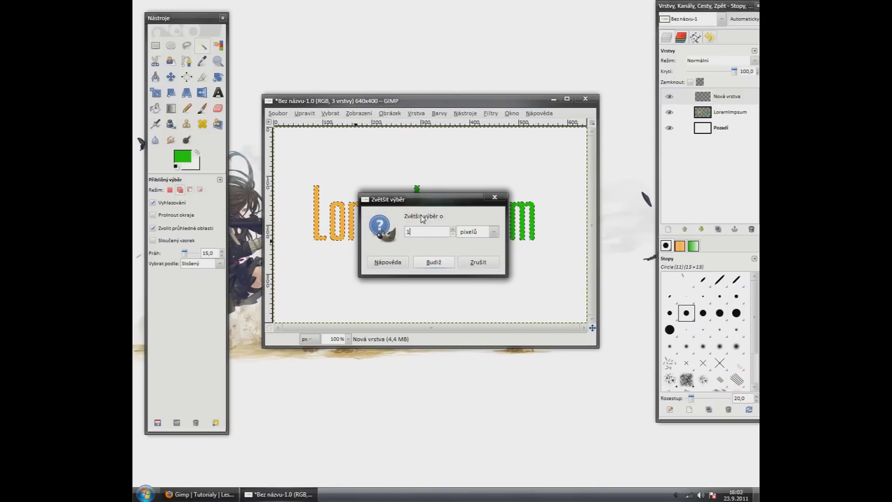
left_click(424, 262)
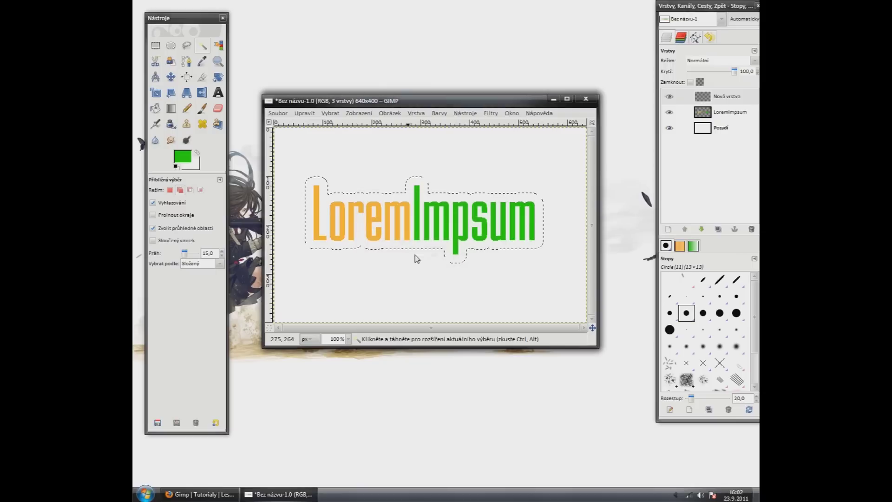
Set the foreground colour to black for bucket filling.
left_click(155, 108)
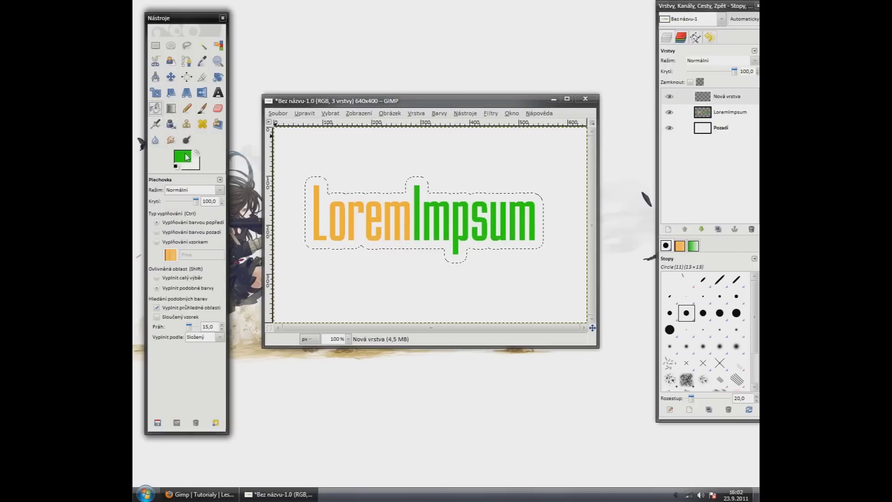
left_click(182, 157)
left_click_drag(186, 89, 145, 109)
Fill the grown selection black, move that layer below the text, and deselect.
left_click(289, 154)
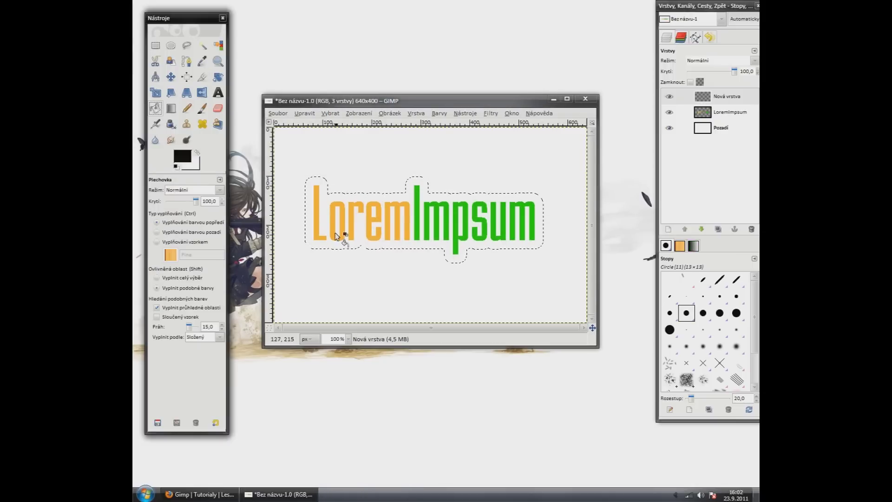
left_click(316, 217)
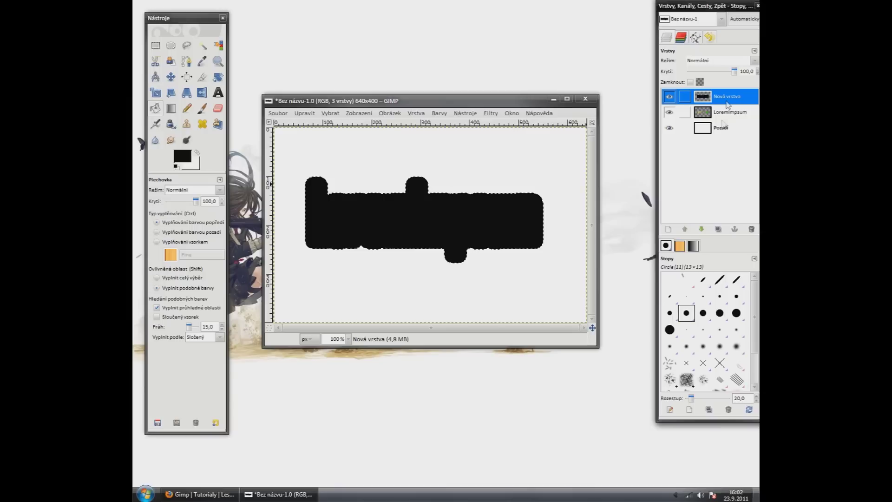
left_click(701, 229)
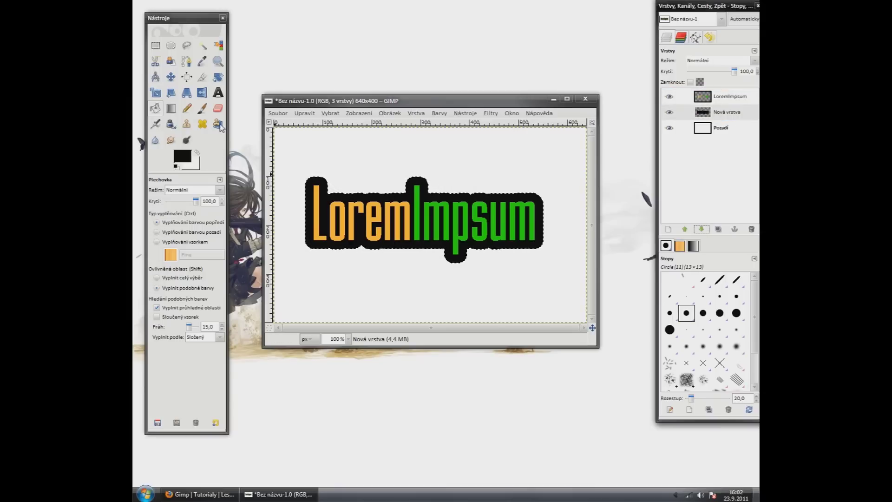
left_click(330, 113)
left_click(333, 129)
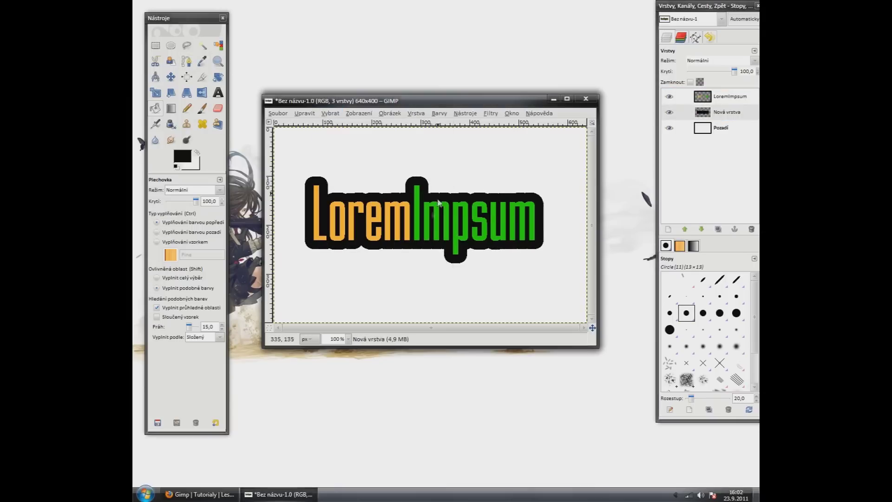
left_click(669, 229)
On a new layer, fill an ellipse over the logo's upper half with white.
left_click(264, 218)
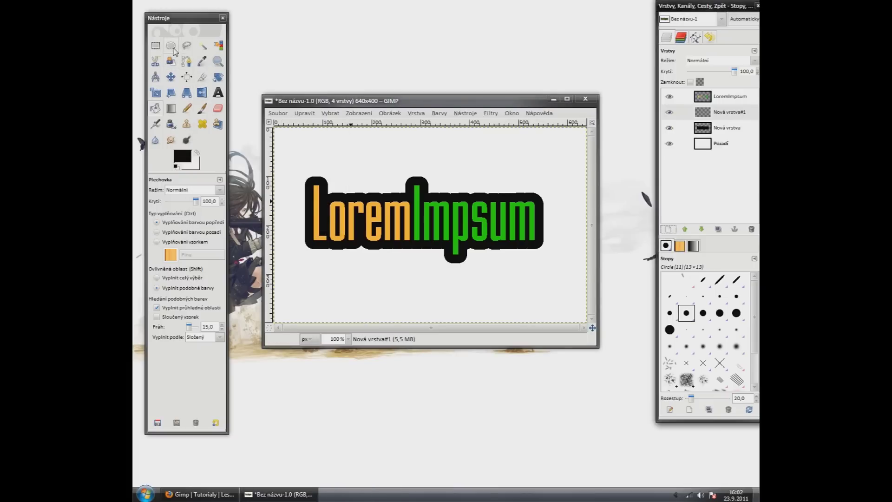
left_click(172, 47)
mouse_move(570, 149)
left_mouse_down()
mouse_move(279, 230)
mouse_move(275, 221)
left_mouse_up()
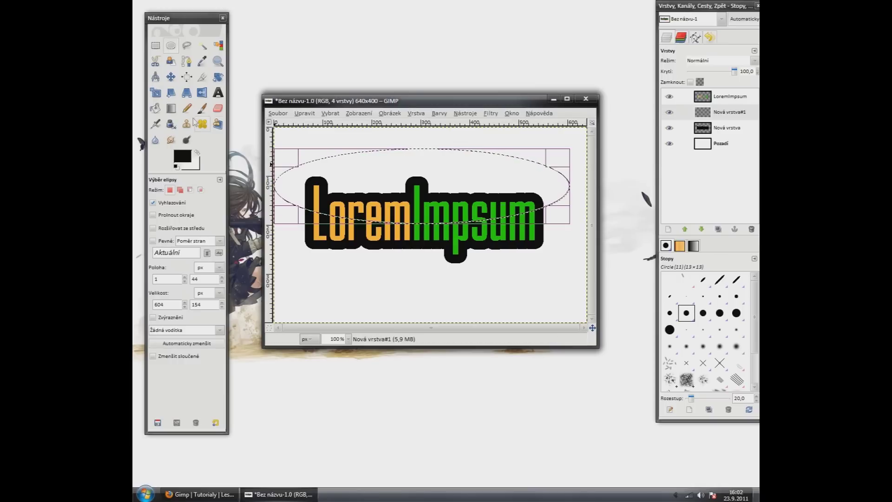
left_click(196, 153)
left_click(155, 108)
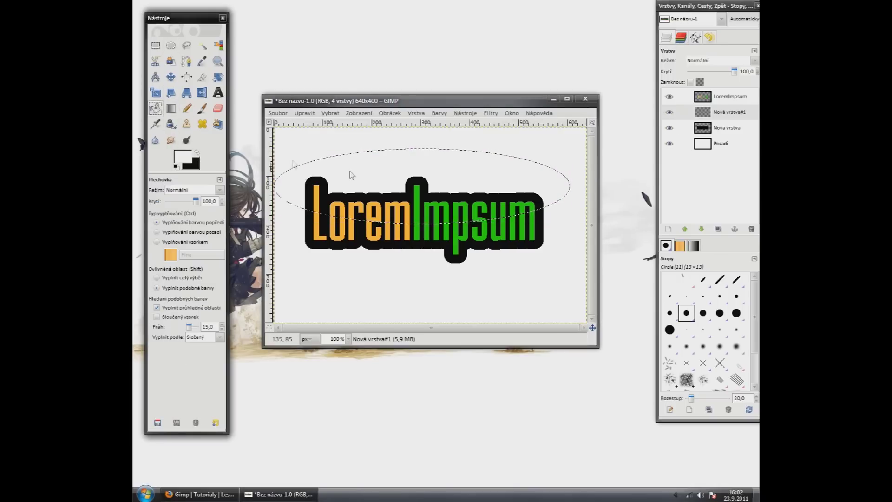
left_click(373, 173)
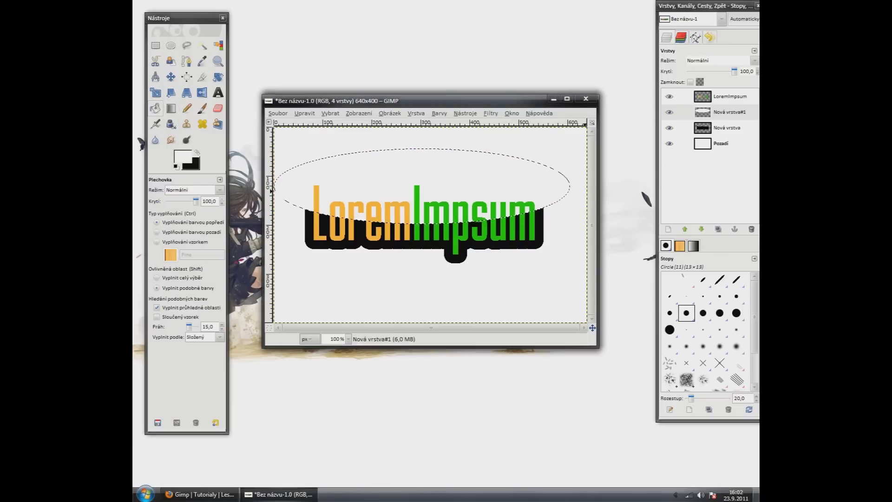
Raise the highlight layer above the text, lower its opacity to 22, and deselect.
left_click(685, 231)
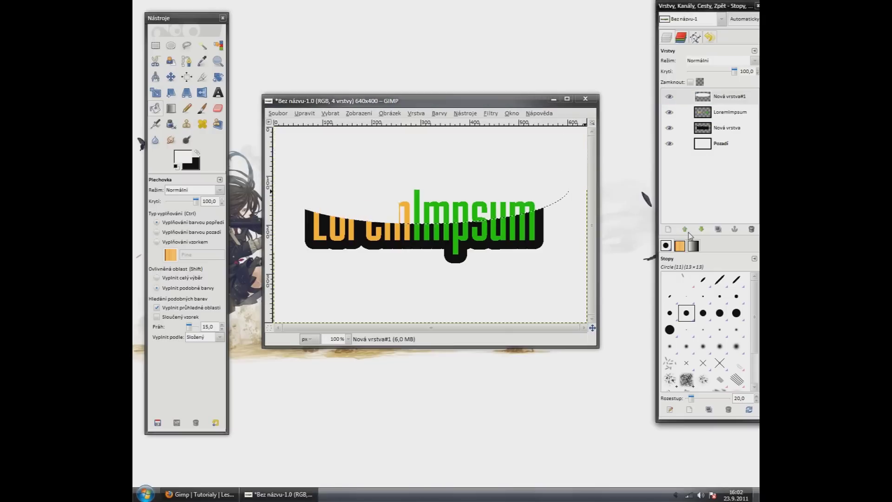
left_click_drag(735, 71, 702, 73)
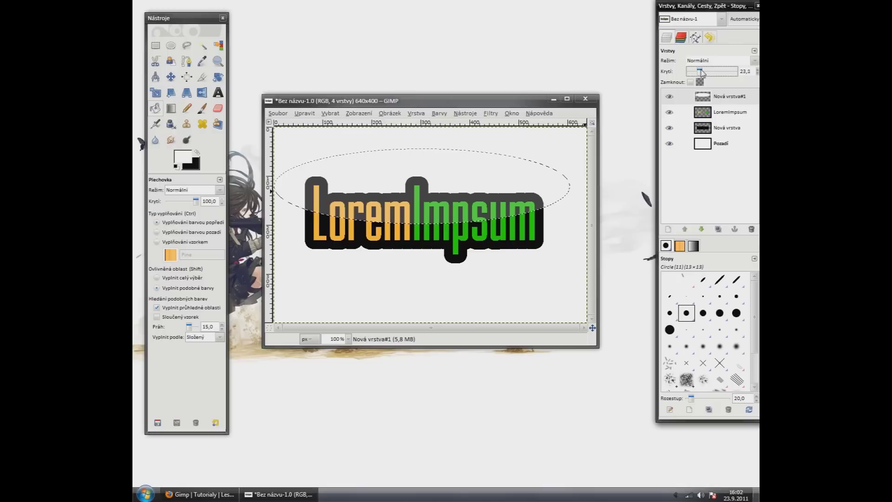
left_click(171, 47)
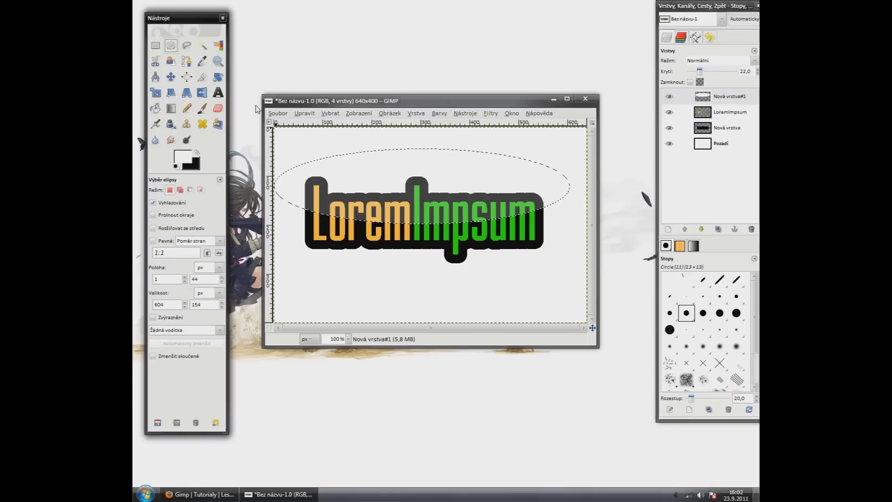
left_click(338, 139)
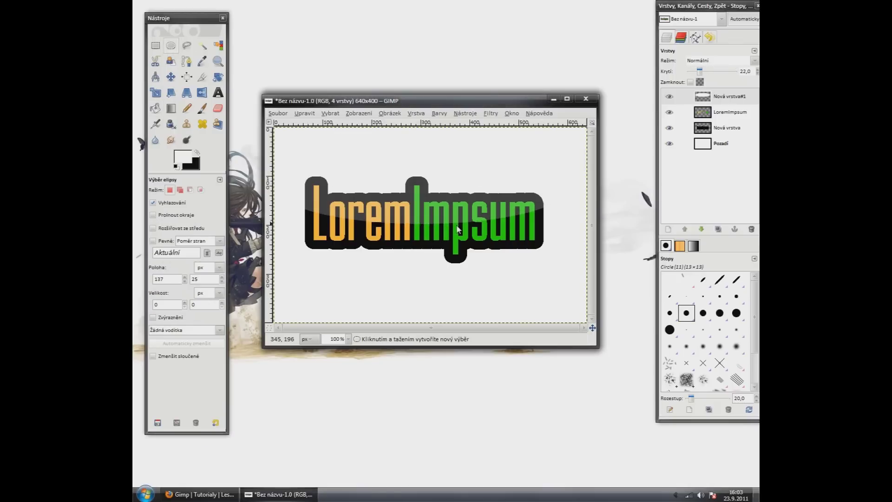
Maximize the image window and set the Blur tool rate to 100.
left_click(567, 98)
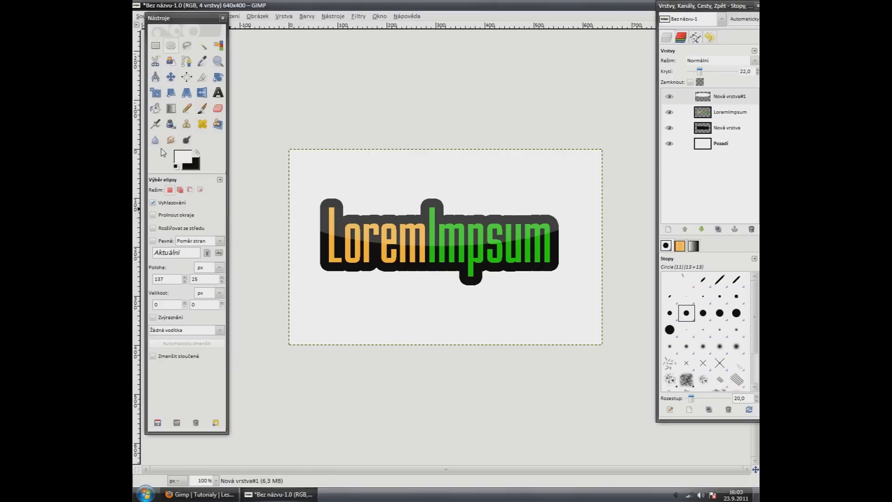
left_click(155, 139)
left_click(188, 230)
left_click(189, 323)
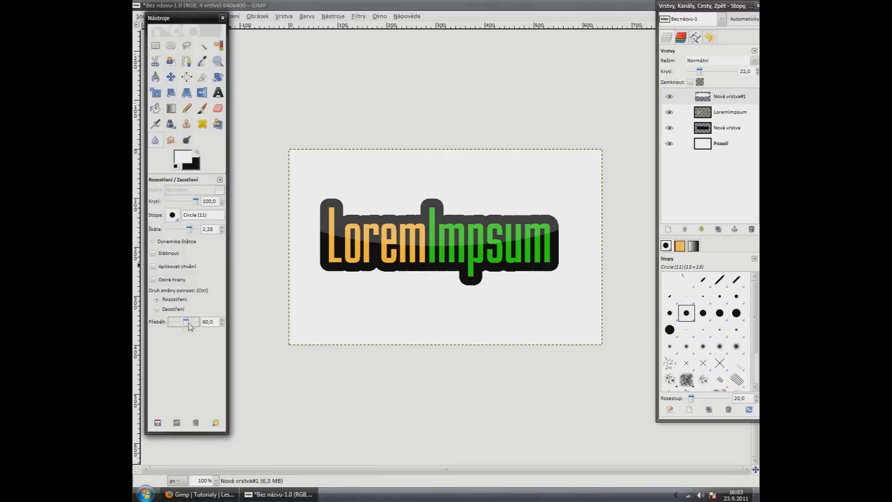
mouse_move(192, 325)
left_mouse_down()
mouse_move(303, 291)
mouse_move(320, 260)
left_mouse_up()
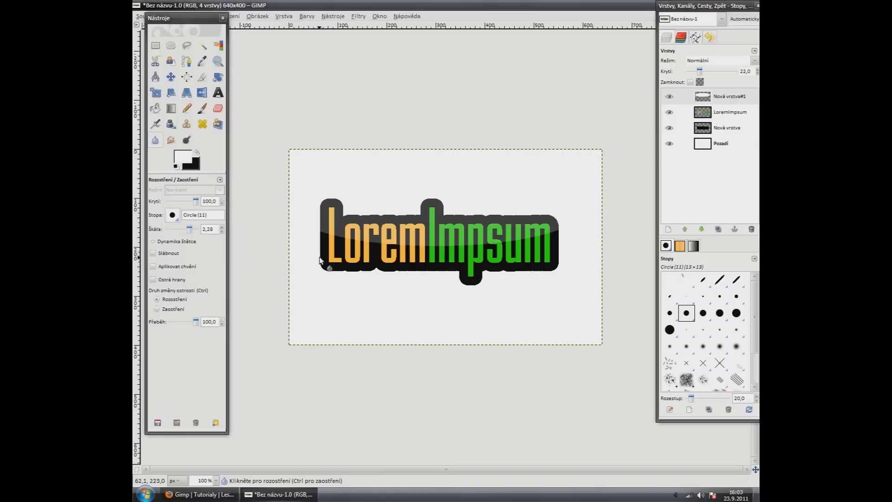
Blur the left and top edges of the black outline layer.
left_click(718, 128)
mouse_move(312, 260)
left_mouse_down()
mouse_move(324, 205)
mouse_move(396, 218)
left_mouse_up()
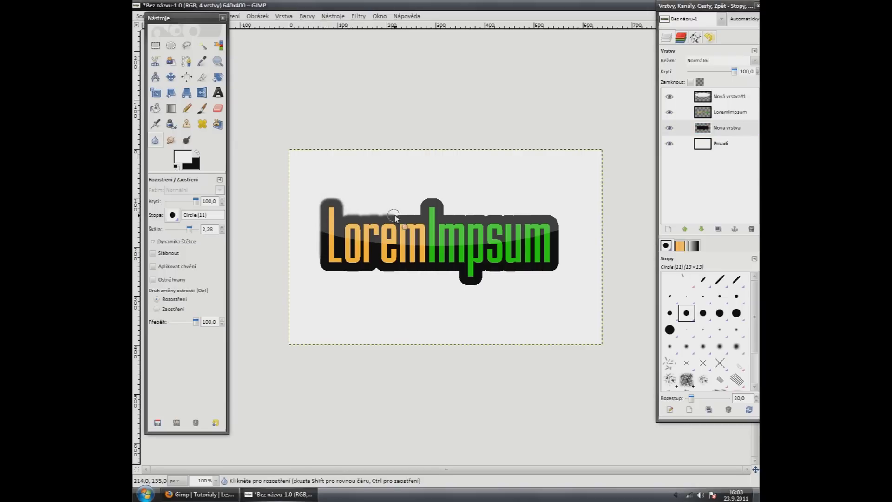
mouse_move(437, 197)
left_mouse_down()
mouse_move(556, 220)
mouse_move(553, 274)
mouse_move(507, 274)
mouse_move(466, 295)
mouse_move(448, 274)
mouse_move(328, 278)
mouse_move(312, 242)
left_mouse_up()
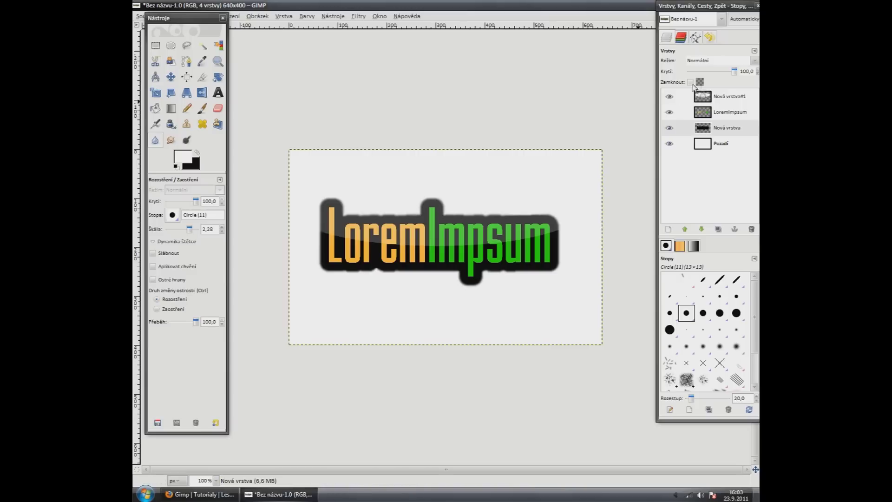
left_click(690, 96)
left_click(562, 232)
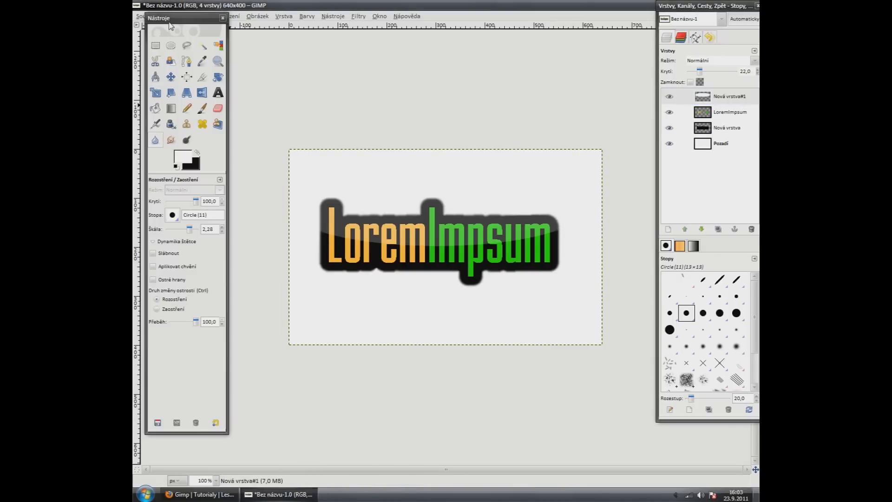
left_click_drag(168, 18, 163, 37)
Save the image under the name leskly-text with PNG as the file type.
left_click(147, 16)
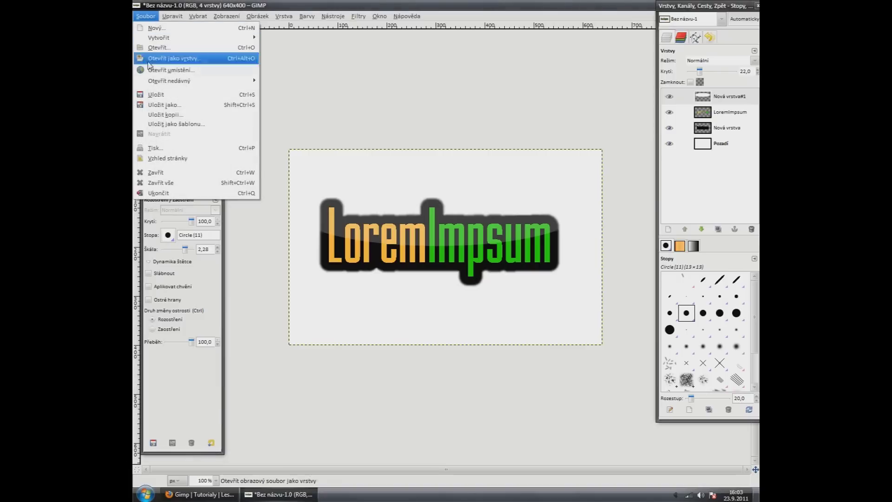
left_click(151, 106)
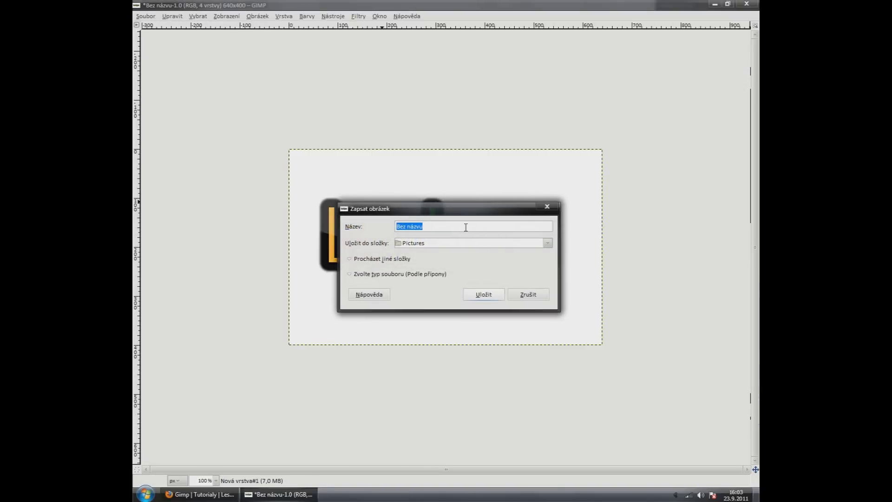
type("lesky-text")
left_click(362, 275)
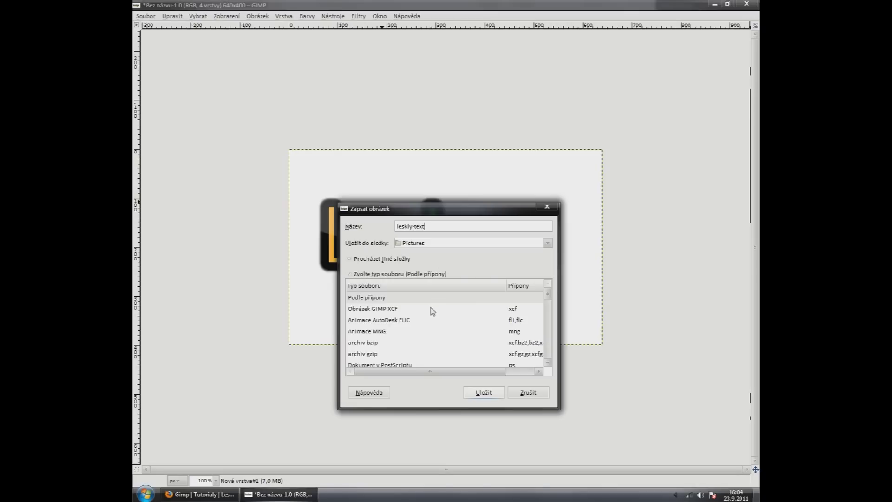
left_click(486, 344)
scroll(486, 347, "down", 2)
scroll(487, 350, "down", 2)
scroll(486, 351, "down", 1)
scroll(510, 335, "down", 1)
scroll(510, 335, "down", 1)
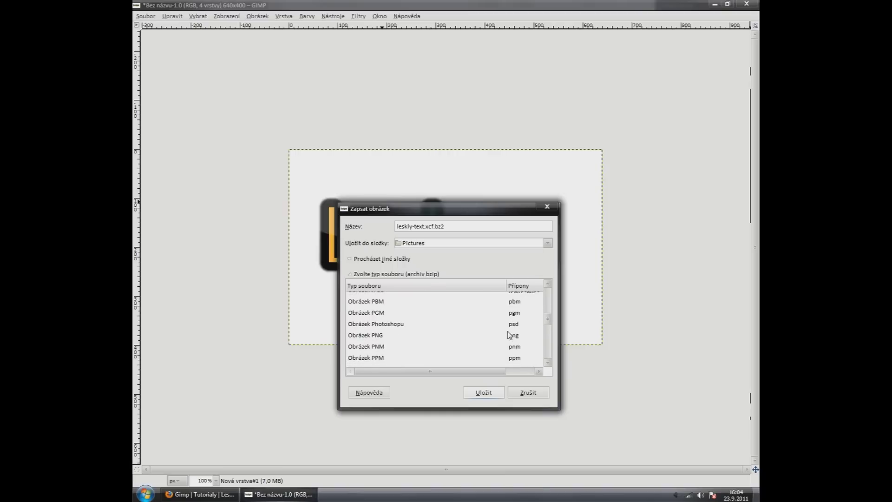
left_click(512, 335)
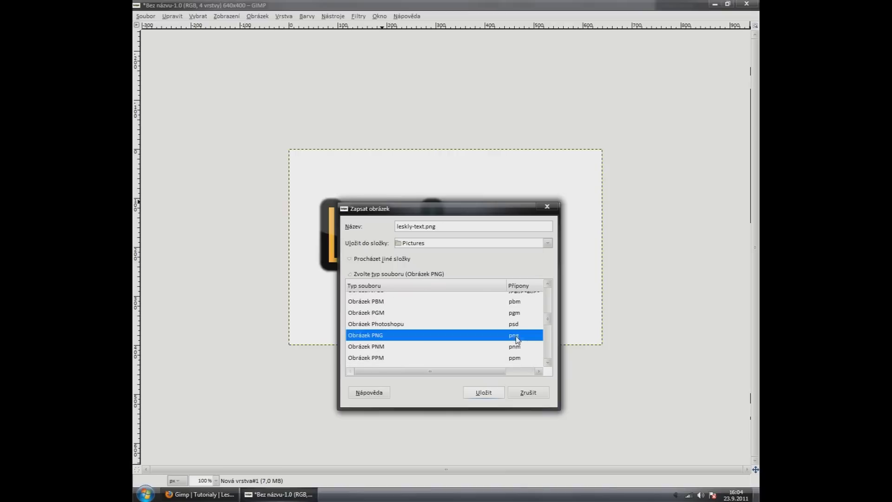
left_click(486, 398)
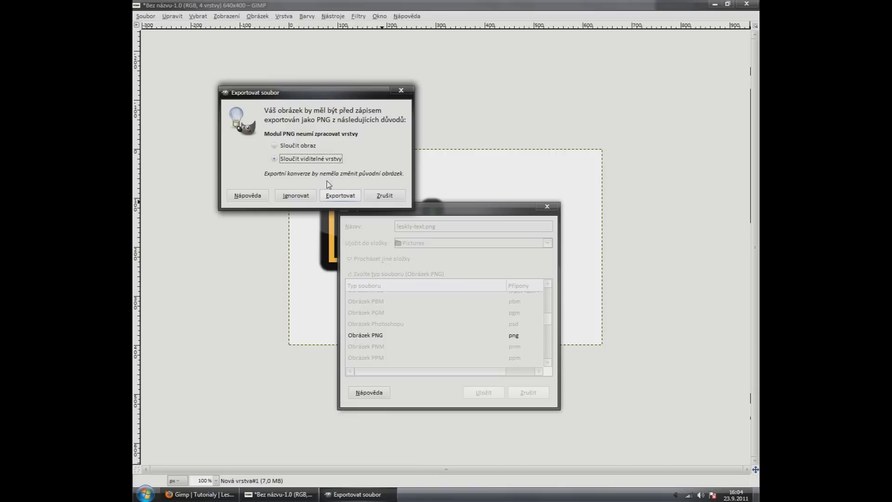
Export the PNG to the Desktop with visible layers merged and compression set, then close GIMP.
left_click(384, 195)
left_click(418, 244)
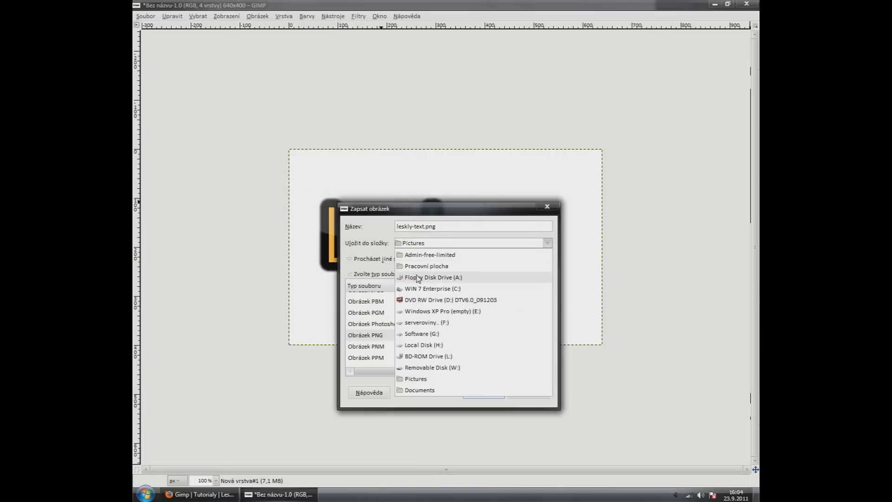
left_click(418, 277)
left_click(484, 398)
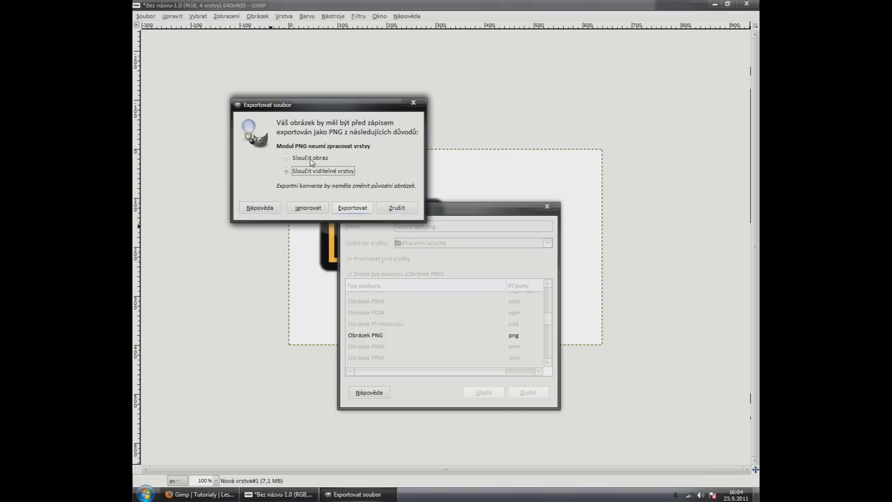
left_click(348, 208)
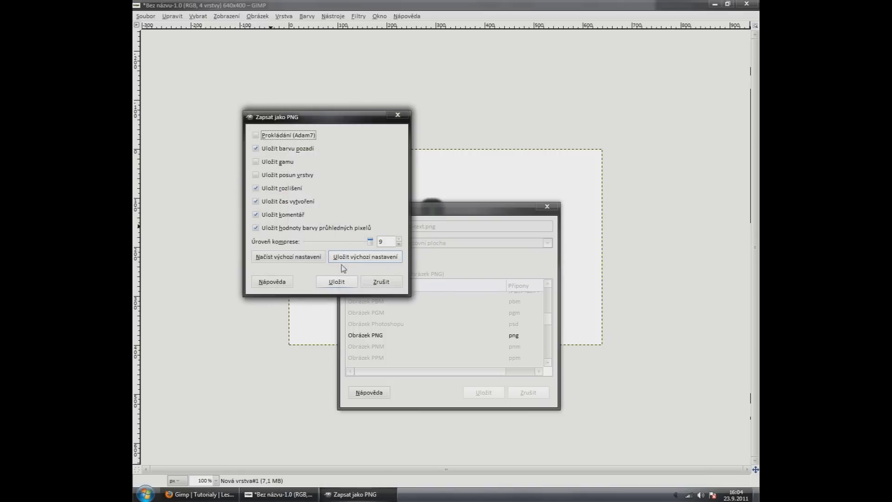
left_click(366, 243)
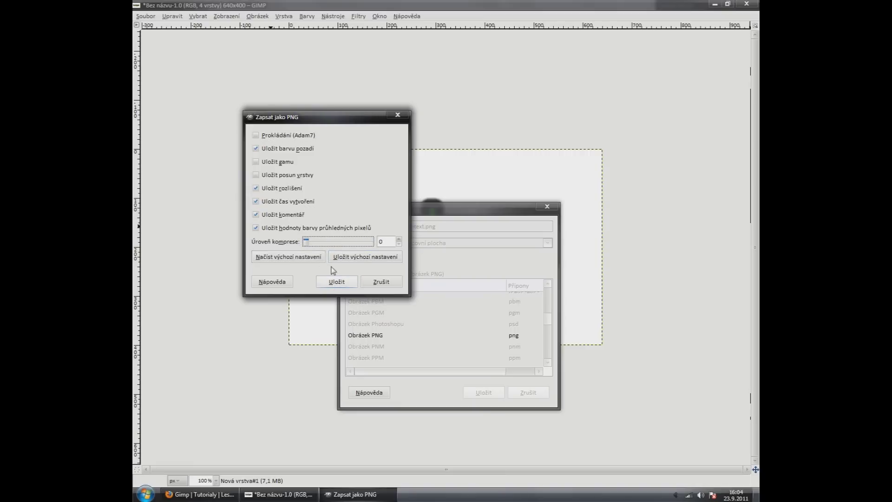
left_click(337, 282)
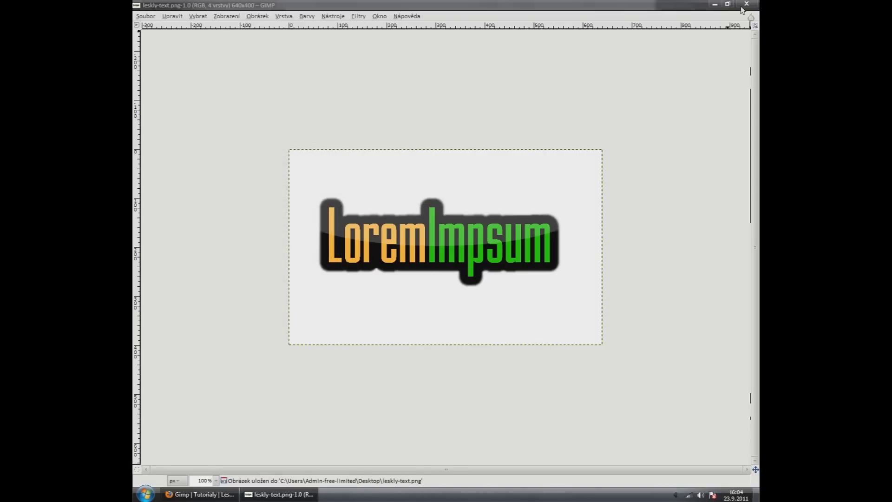
left_click(747, 3)
Quit GIMP and open leskly-text.png from the desktop in Windows Photo Viewer.
left_click(554, 99)
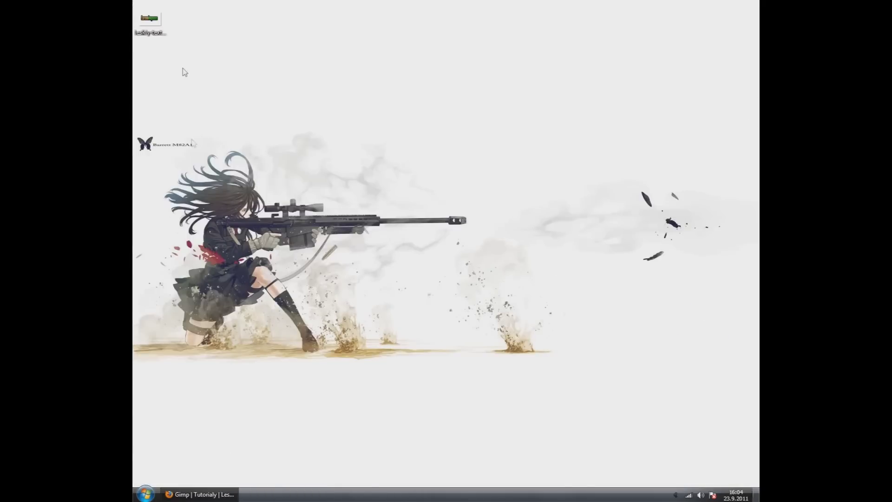
left_click(150, 21)
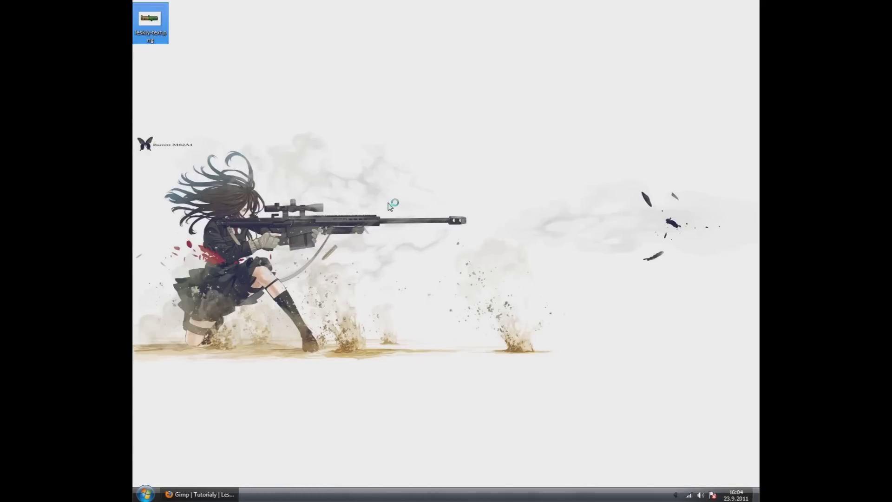
key("Return")
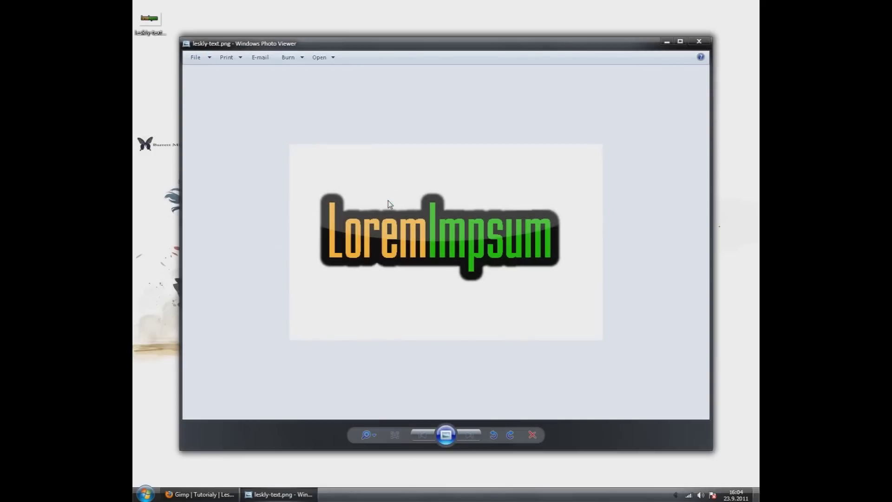